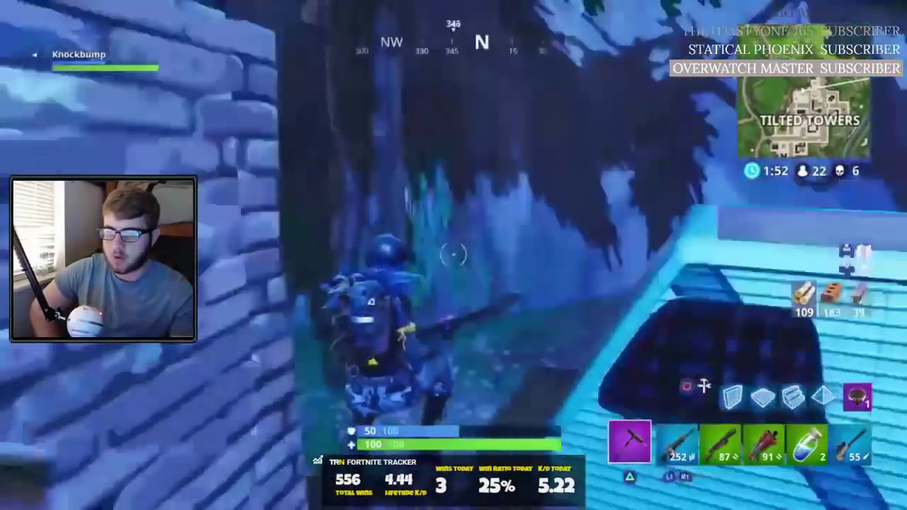
Glance at the map, then chop the tree to raise the wood count toward 162.
key(m)
key(m)
click(454, 255)
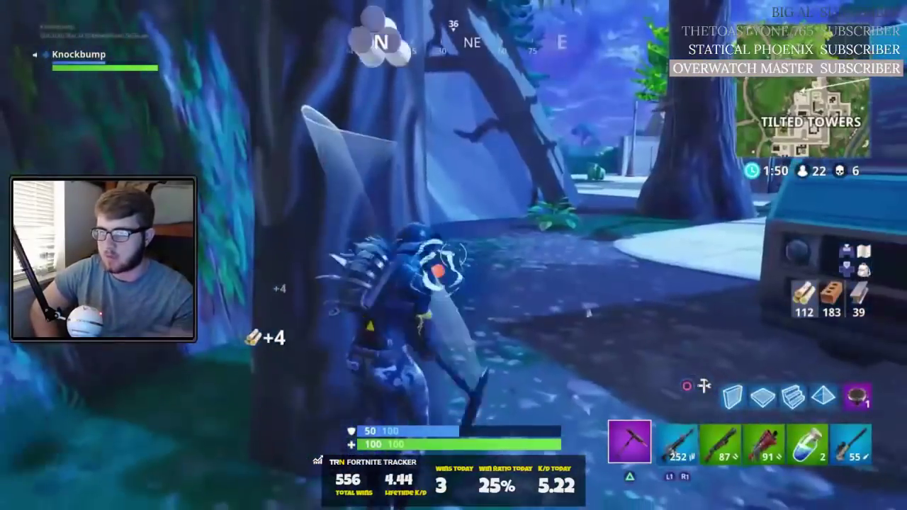
click(453, 255)
click(501, 244)
click(454, 255)
click(454, 255)
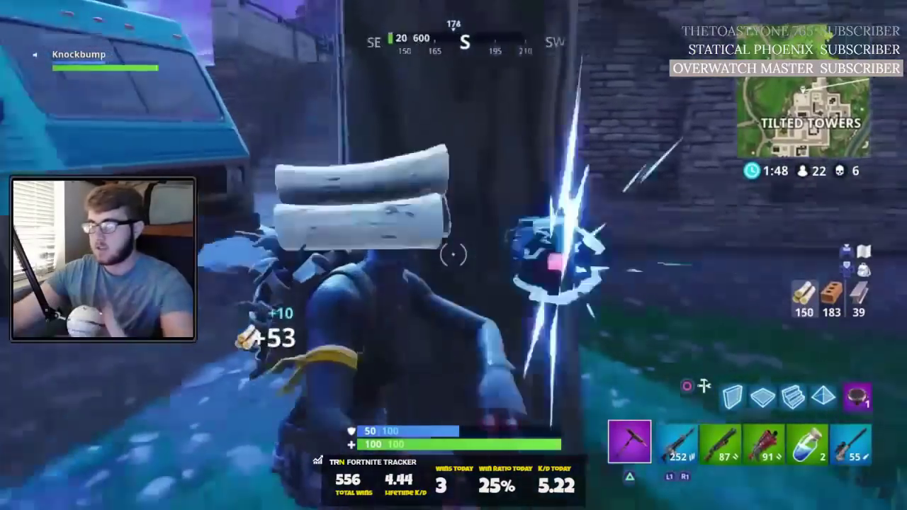
Swap to the assault rifle and back to the pickaxe, then hit the tree again.
key(2)
key(1)
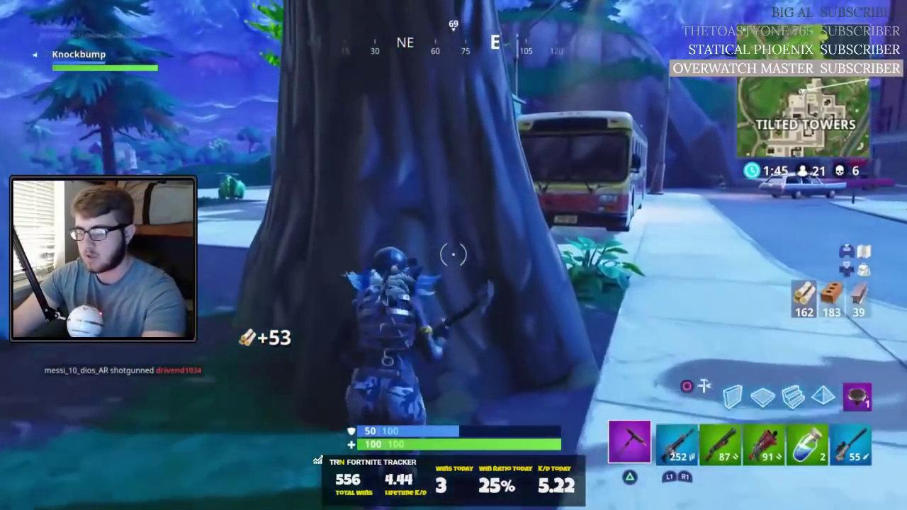
click(453, 255)
Load fortnitetracker.com from the 'fortnite' address-bar autocomplete and focus its EPIC name search box.
click(454, 255)
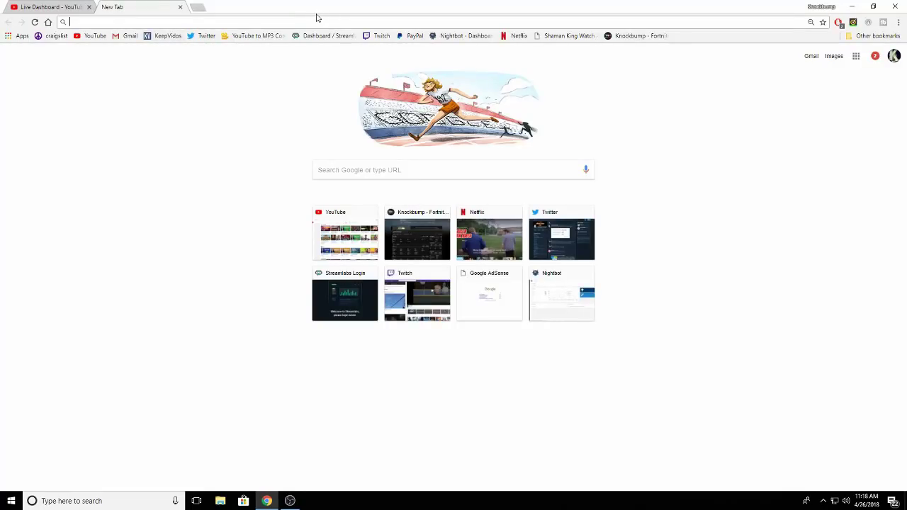
text(fortnitetracker.com)
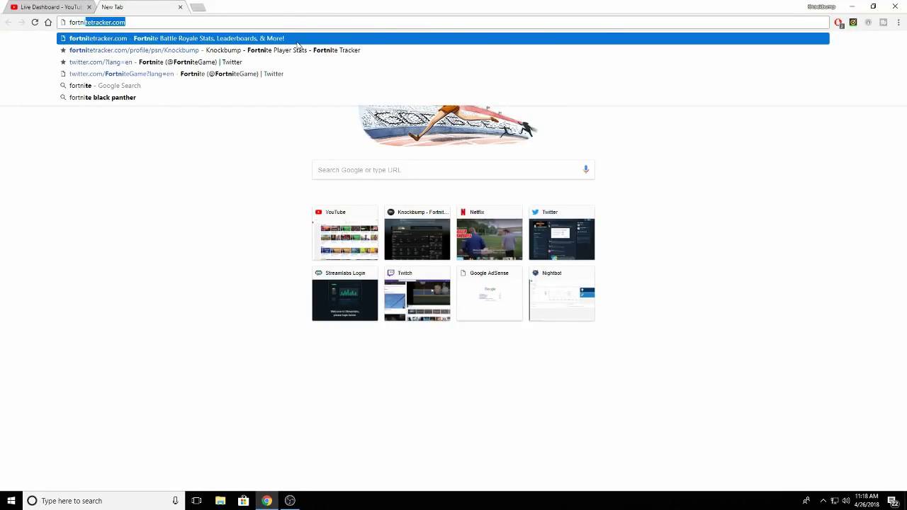
key(Return)
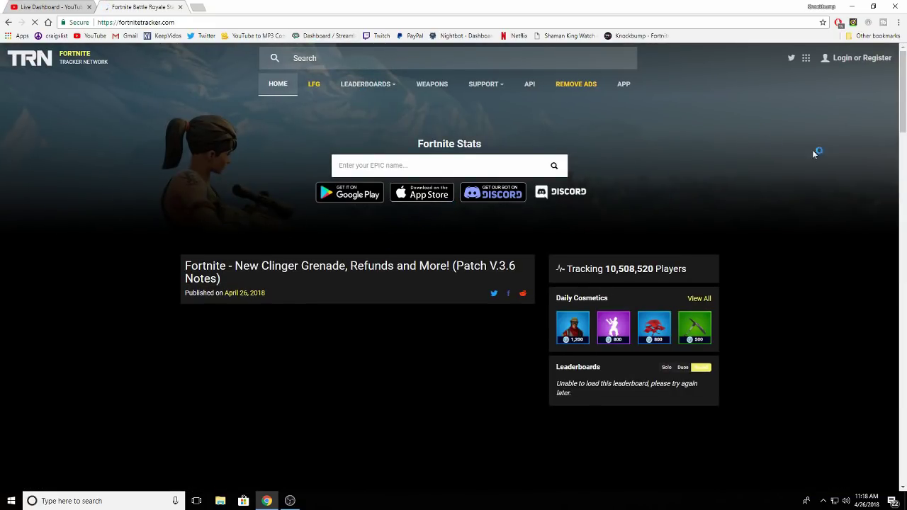
scroll(765, 283, down, 3)
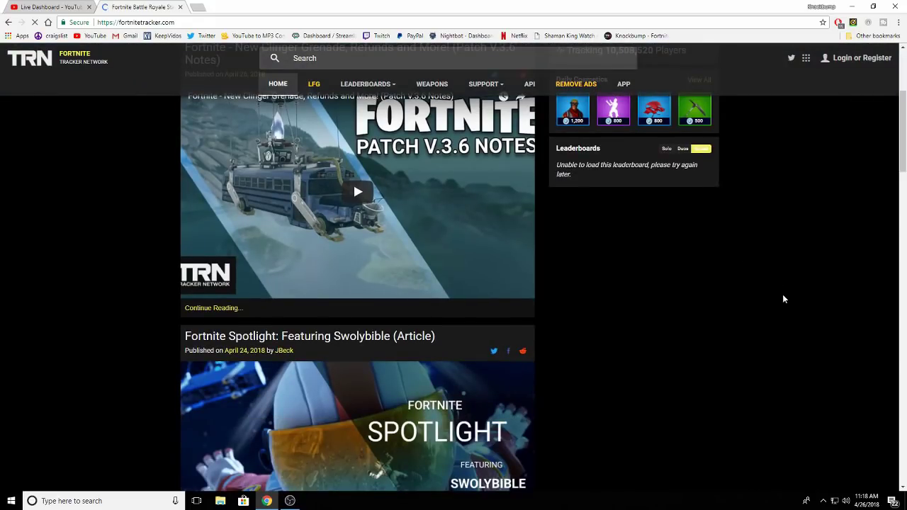
scroll(786, 301, up, 3)
scroll(789, 301, up, 1)
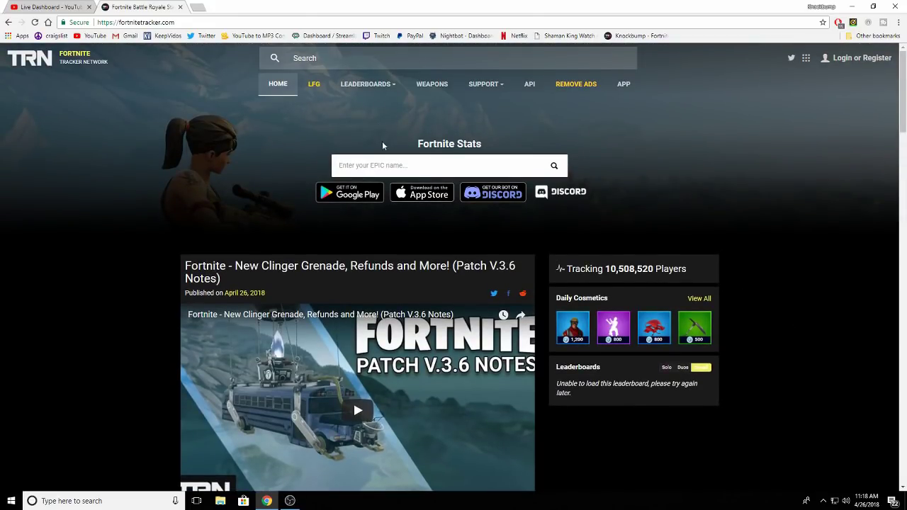
click(382, 165)
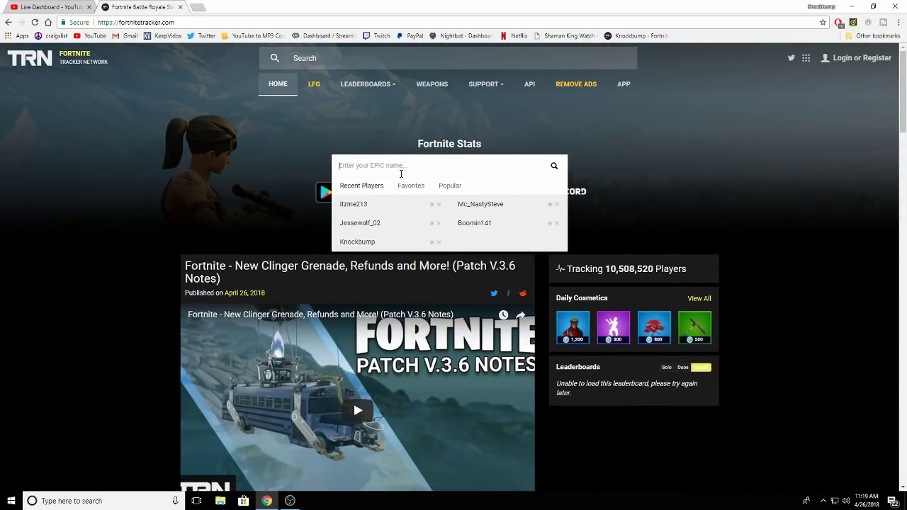
Search for the player's EPIC name, fix the misspelled last letter, and search again.
text(knocknump)
key(Return)
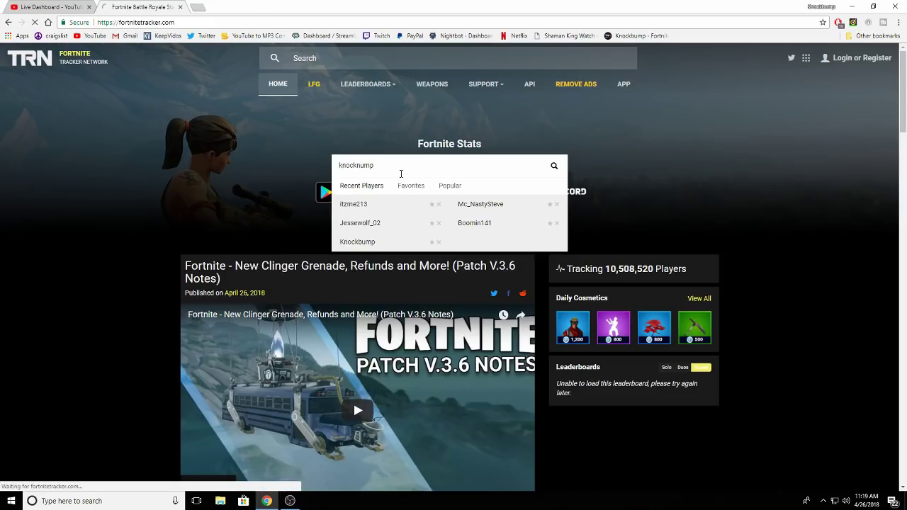
click(362, 165)
key(BackSpace)
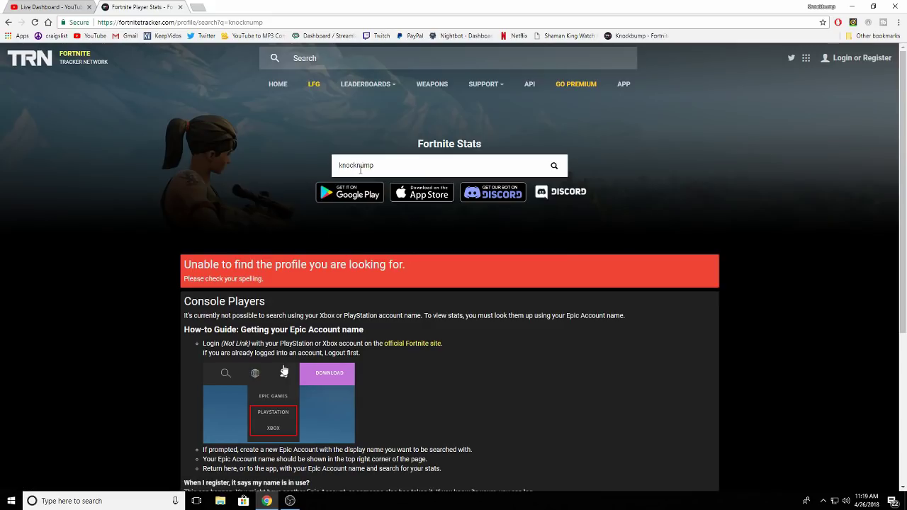
text(b)
key(Return)
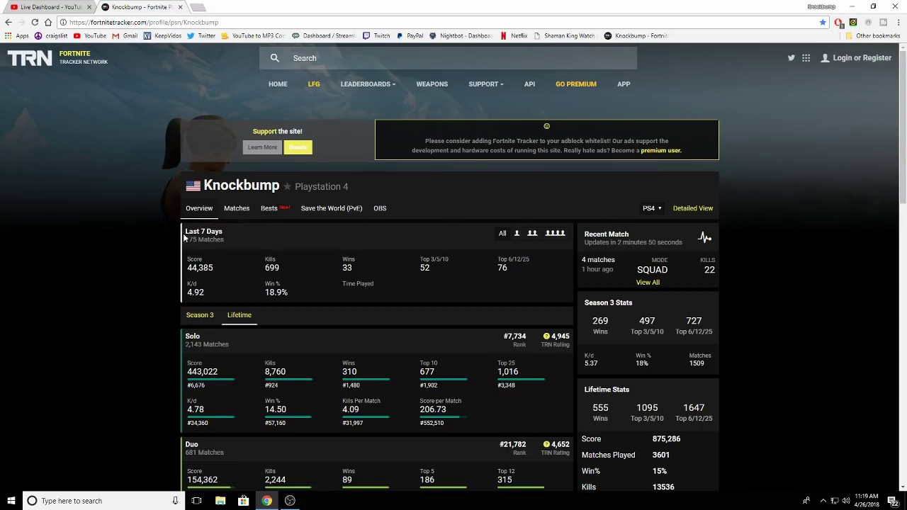
scroll(534, 289, down, 1)
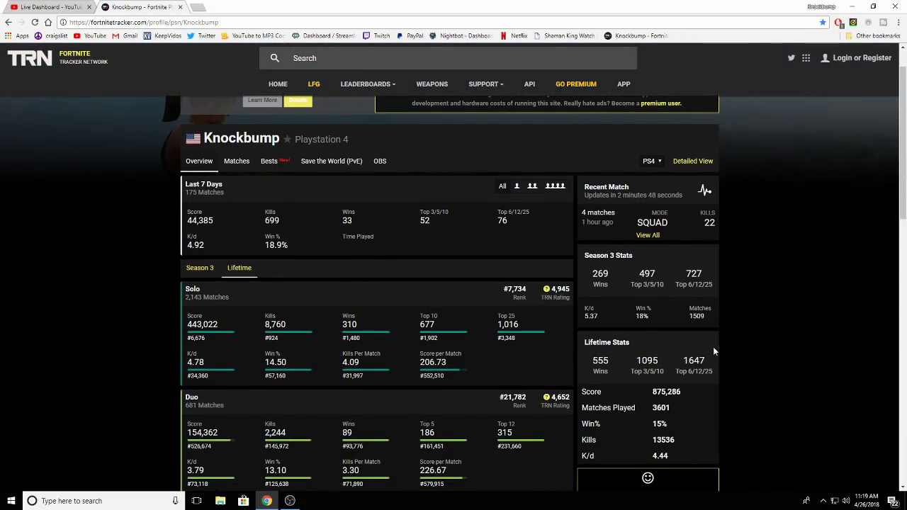
scroll(296, 389, down, 5)
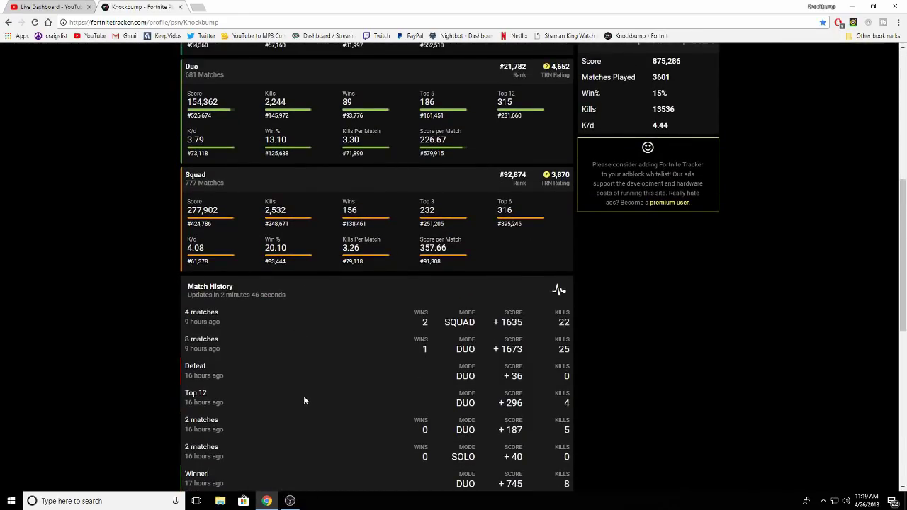
scroll(318, 372, up, 6)
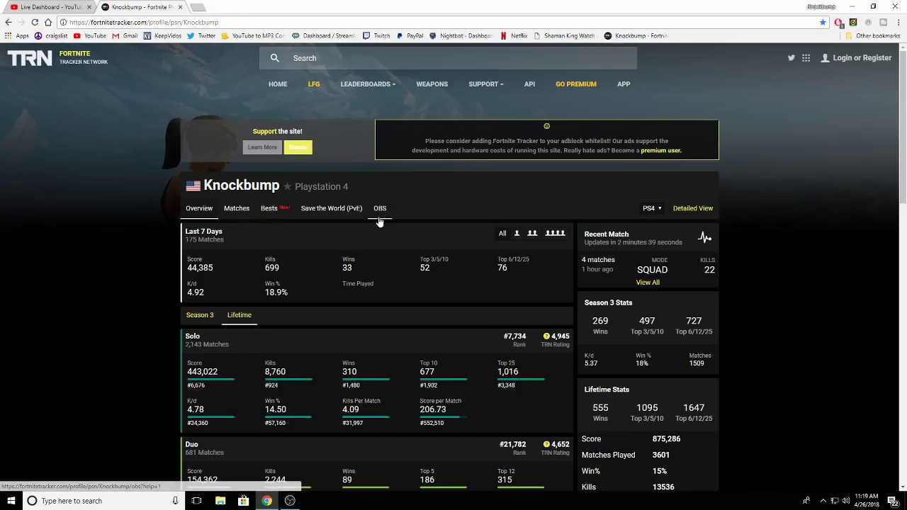
Open the player's OBS widget page and choose the flat stats widget version.
click(391, 214)
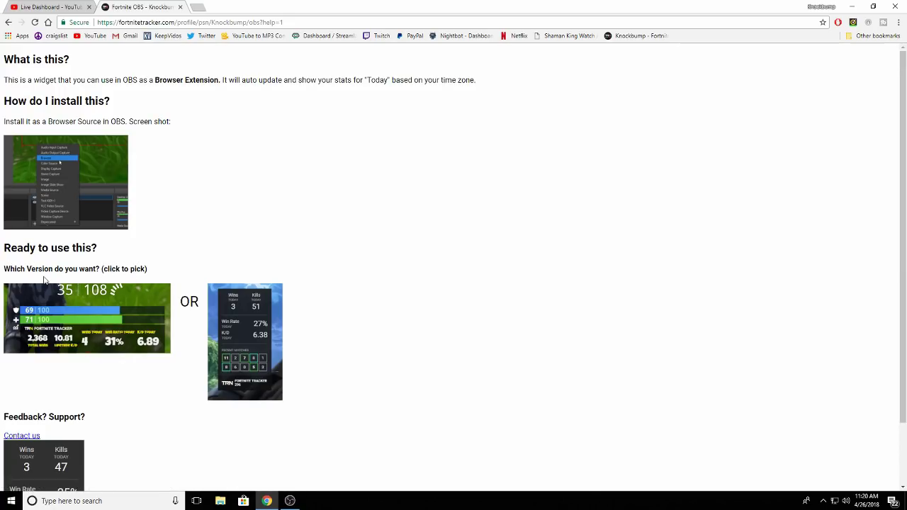
click(111, 303)
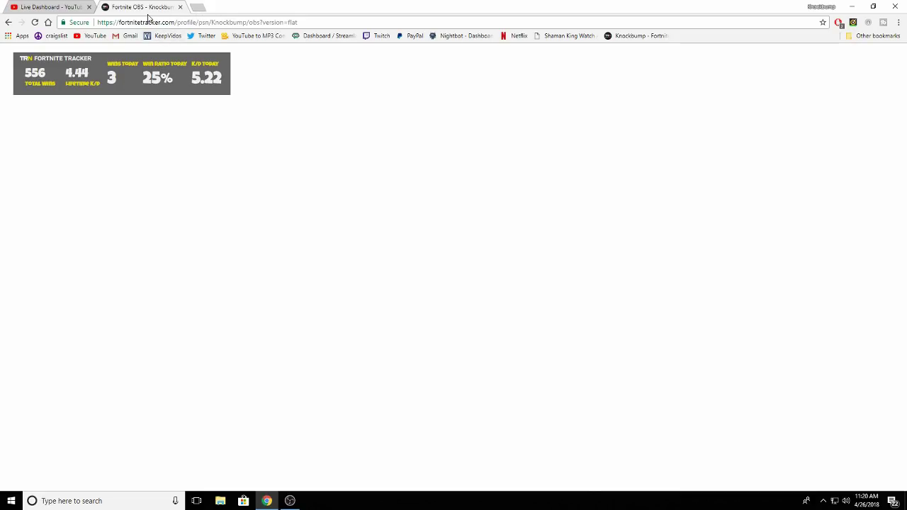
Copy the flat widget page's URL from the address bar and switch to OBS Studio.
click(246, 22)
right_click(263, 20)
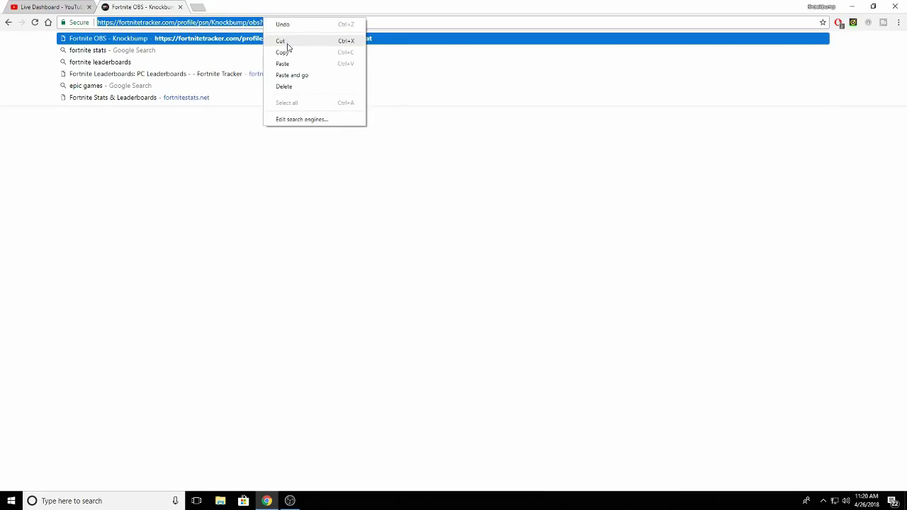
click(283, 52)
click(289, 501)
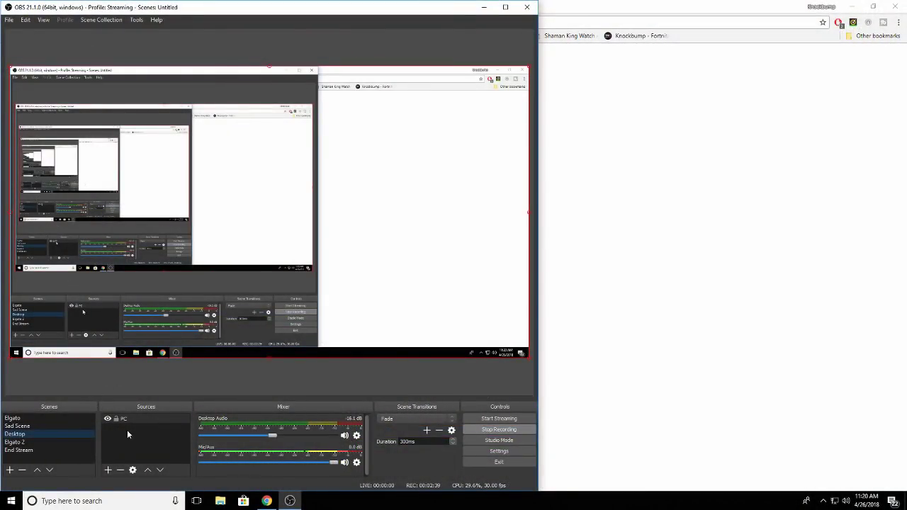
Add a new Browser source named 'Test' to the Desktop scene.
click(108, 469)
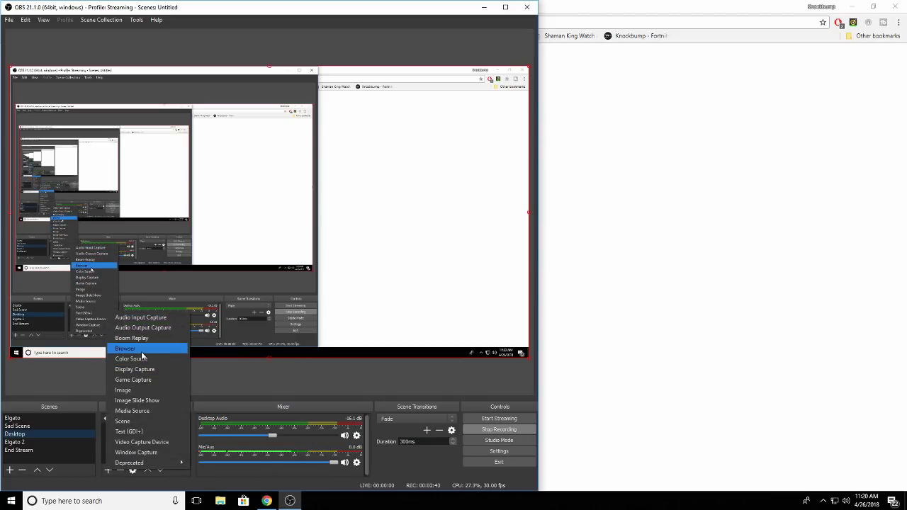
click(141, 349)
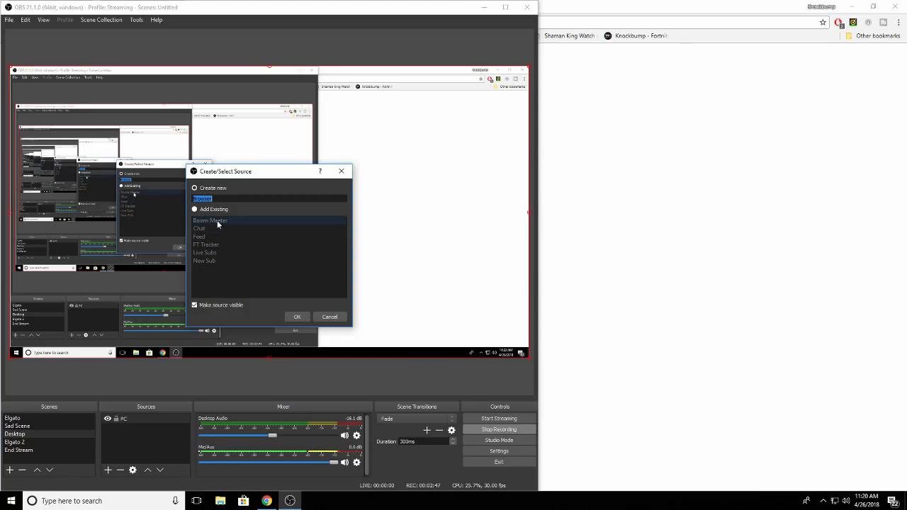
text(Test)
click(297, 316)
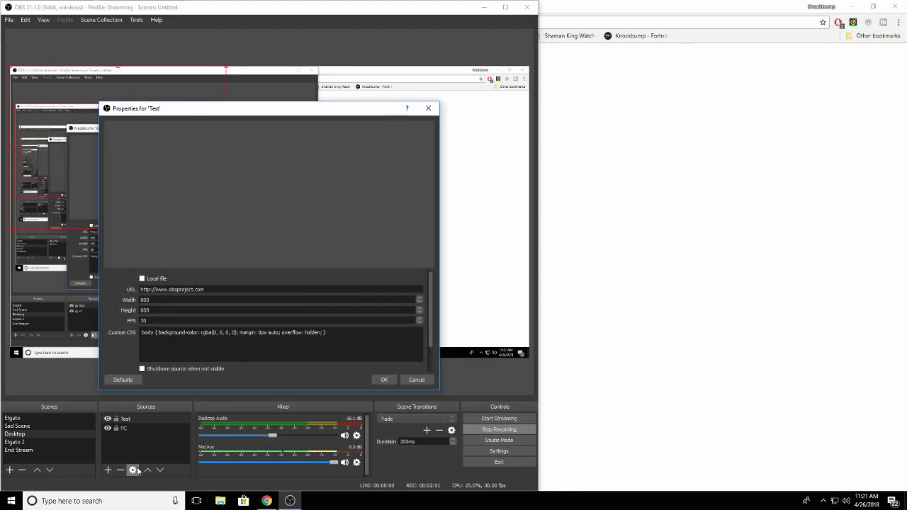
Replace the source's default URL with the copied Fortnite Tracker widget address.
key(ctrl+a)
key(BackSpace)
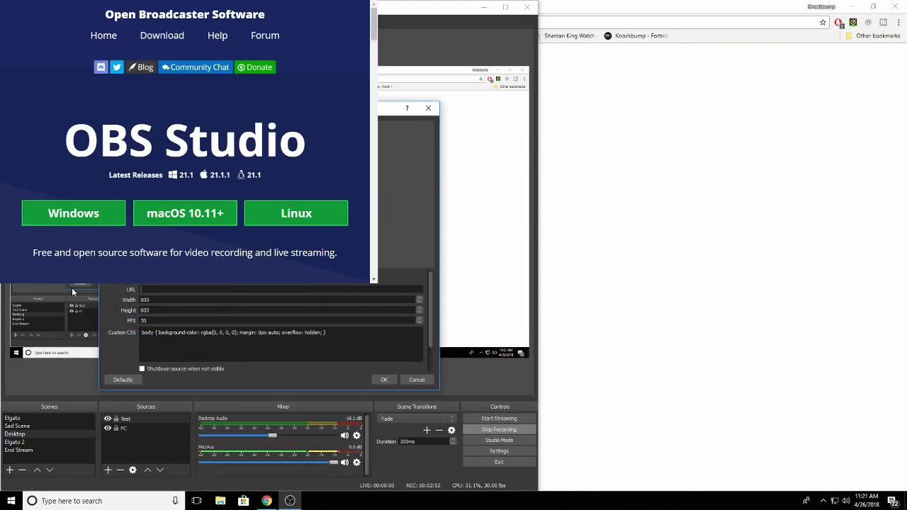
key(ctrl+v)
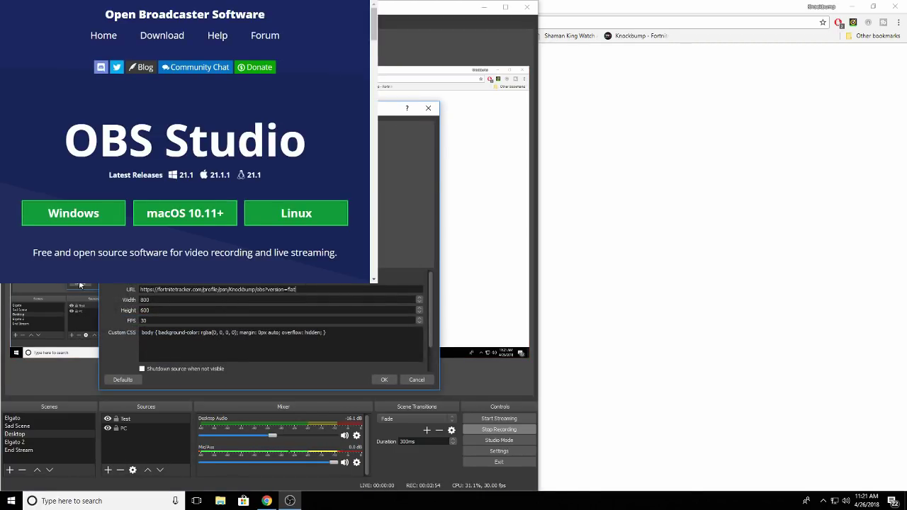
click(384, 379)
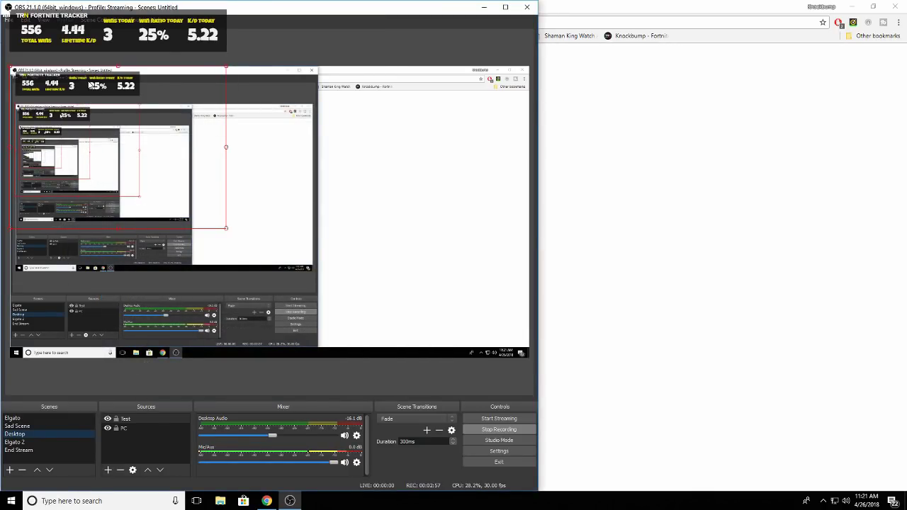
Move the Test widget in the preview and shrink its box from the right and bottom.
drag(115, 93, 244, 209)
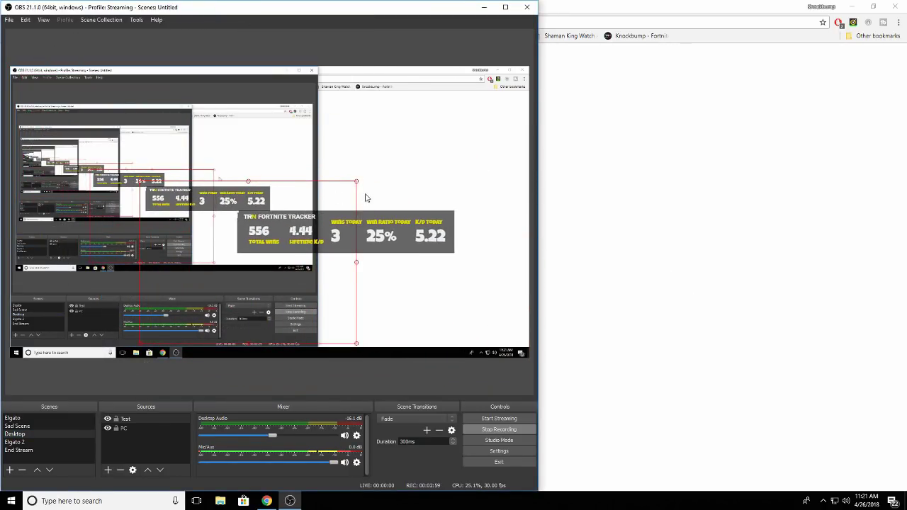
drag(358, 182, 456, 63)
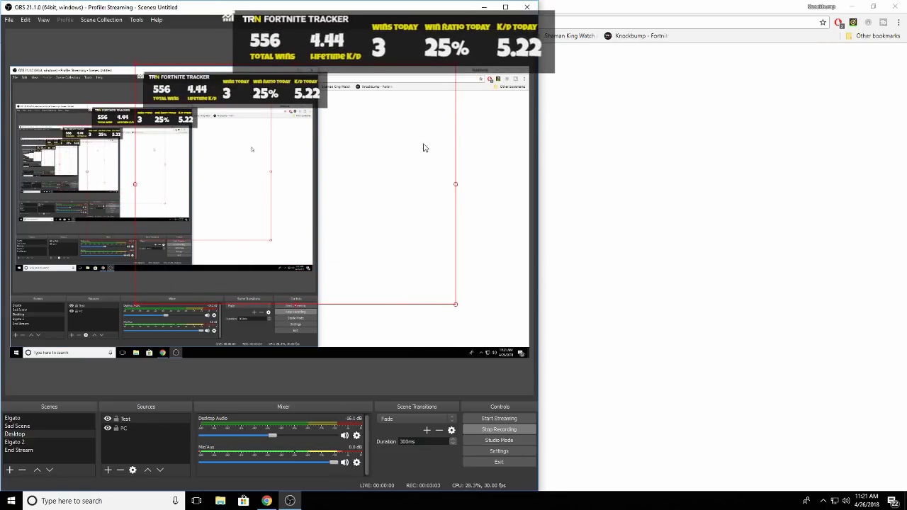
drag(457, 186, 330, 193)
drag(232, 304, 297, 342)
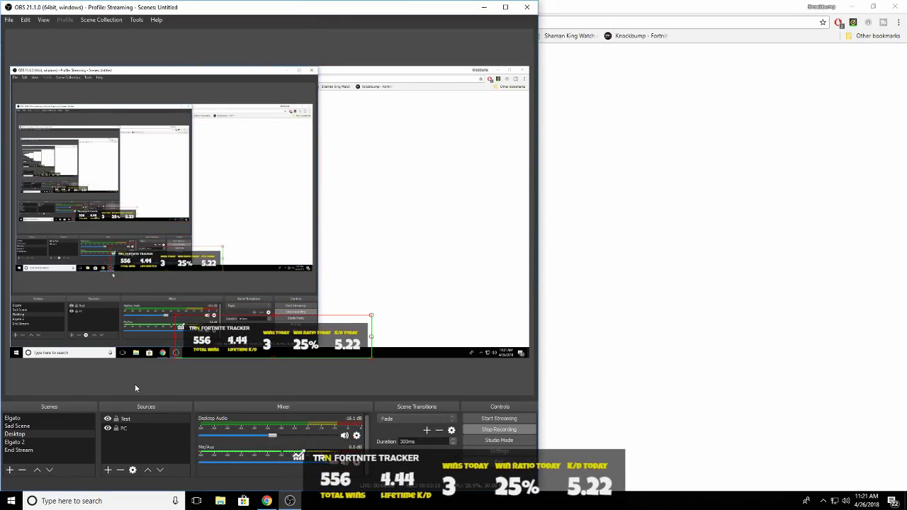